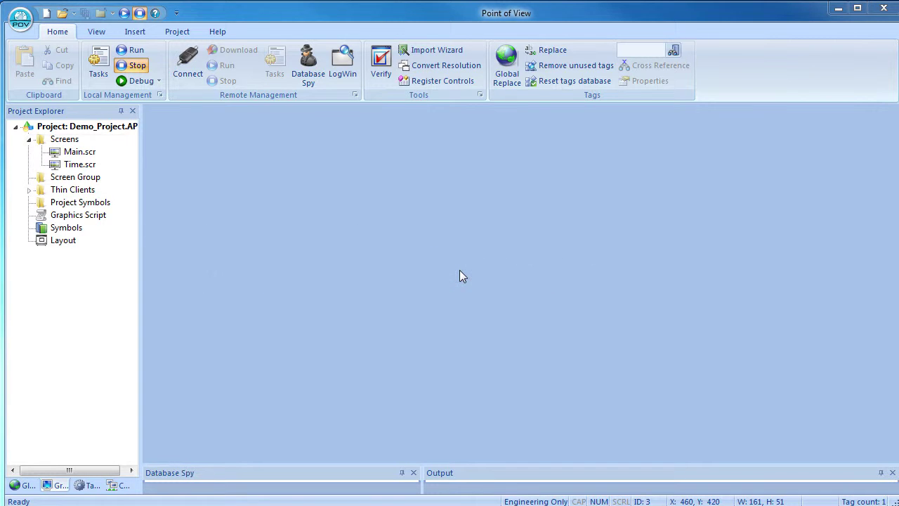
- Publish all project screens as HTML and view the Web folder inside Demo_Project in the file explorer
left_click(20, 26)
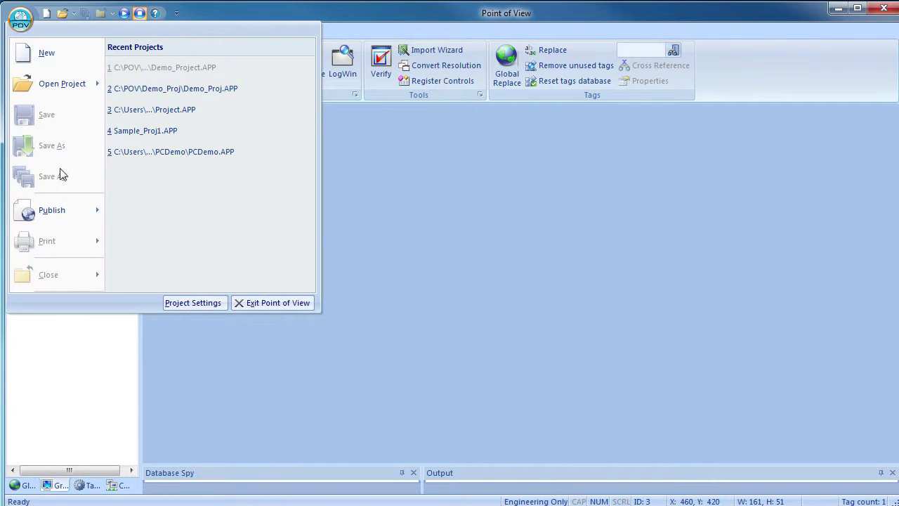
mouse_move(99, 210)
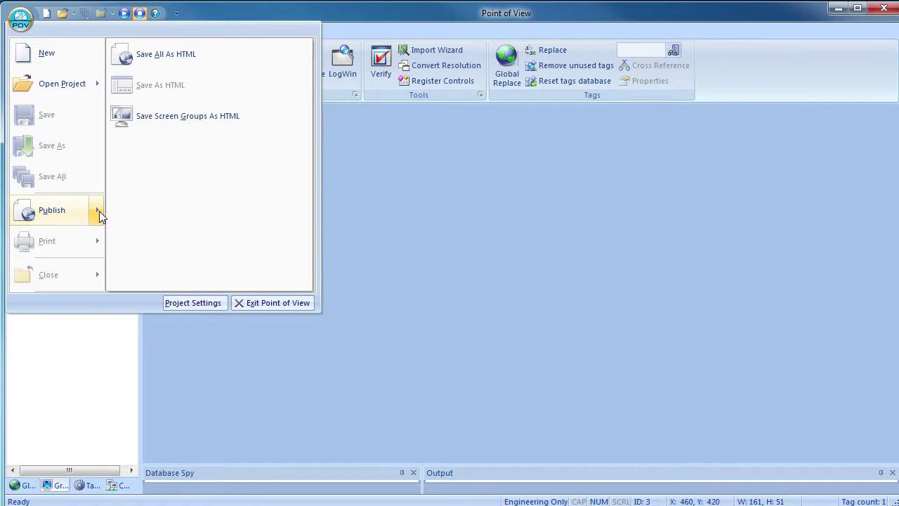
left_click(164, 53)
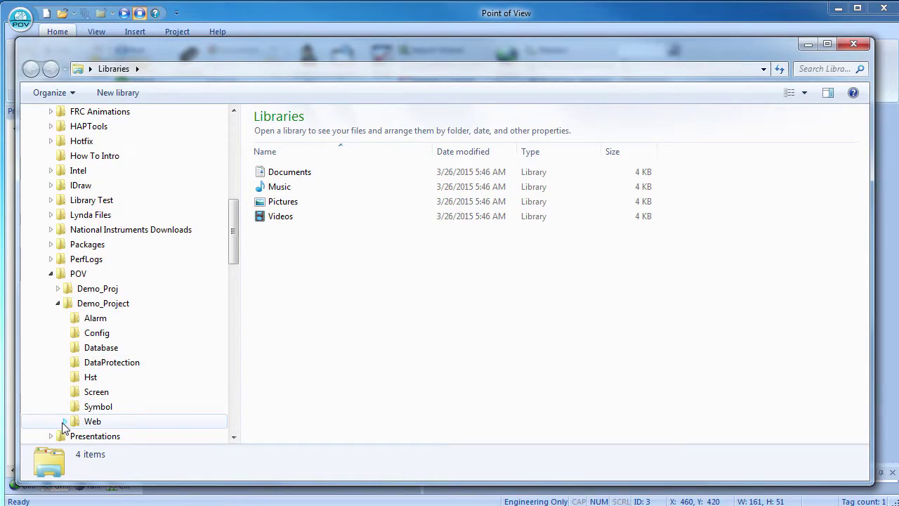
left_click(65, 421)
left_click(79, 410)
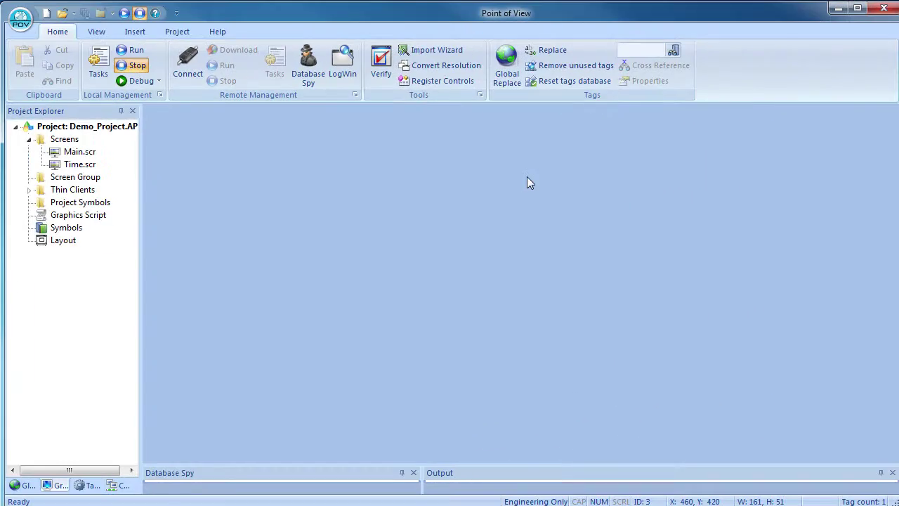
- Verify the project with both cleanup options left off, and close the verification dialog
left_click(380, 62)
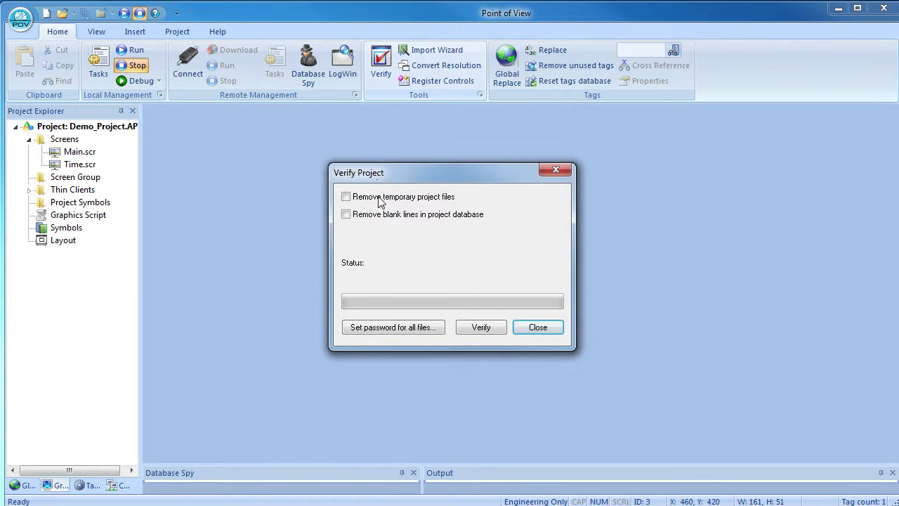
left_click(481, 328)
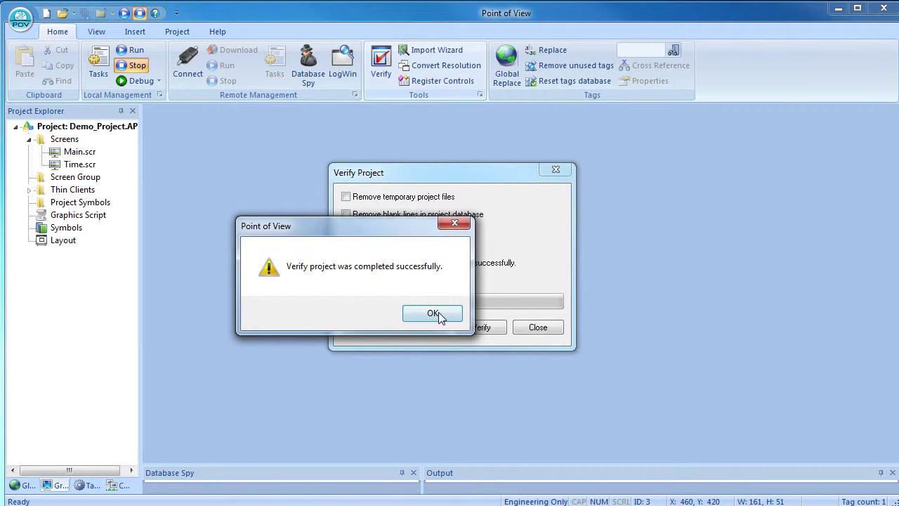
left_click(433, 313)
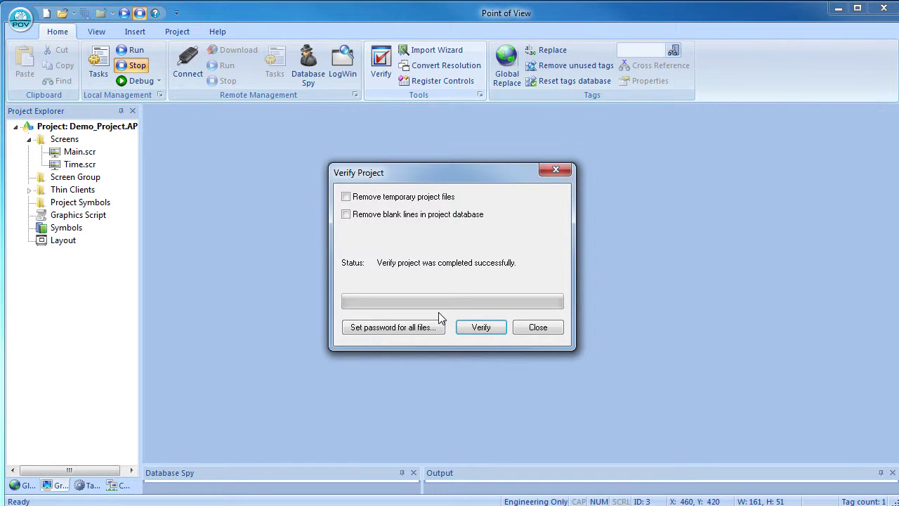
left_click(542, 330)
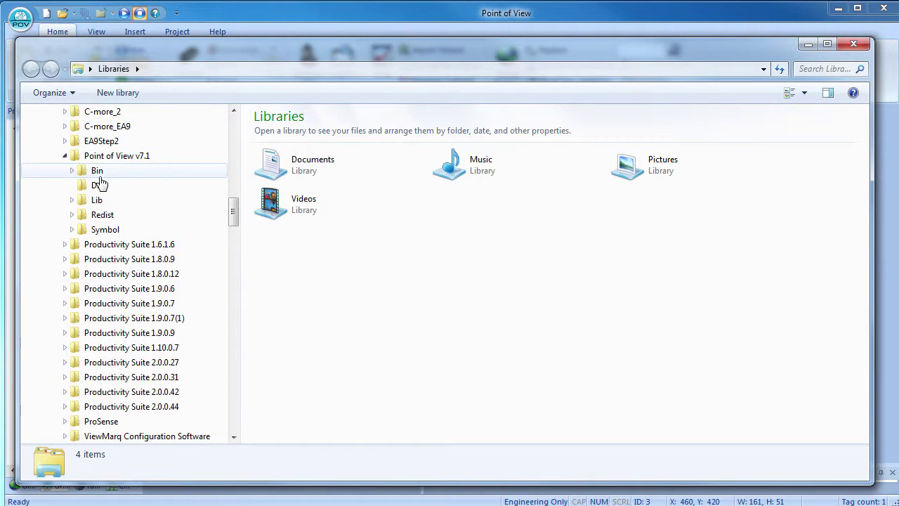
- Copy NTWebServer.exe from the Point of View v7.1 Bin folder into Demo_Project's Web folder and launch it there
left_click(76, 172)
scroll(358, 323, "down", 20)
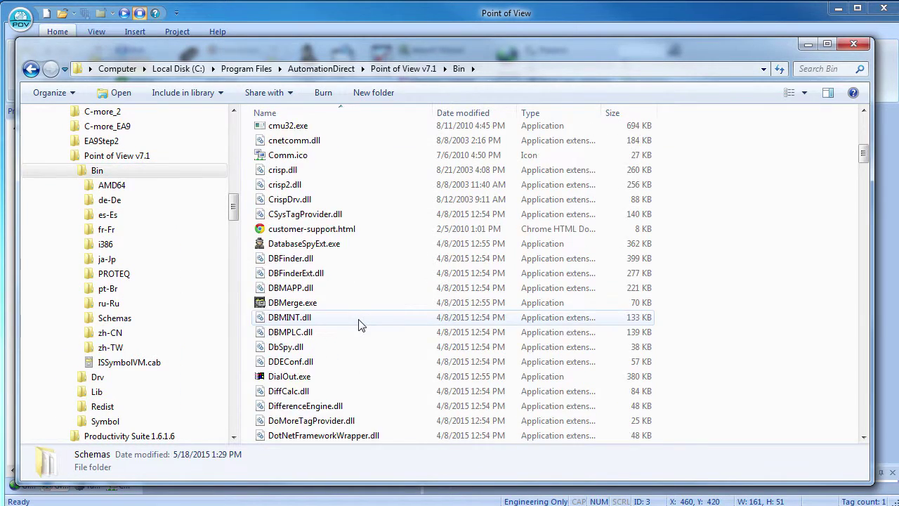
right_click(304, 262)
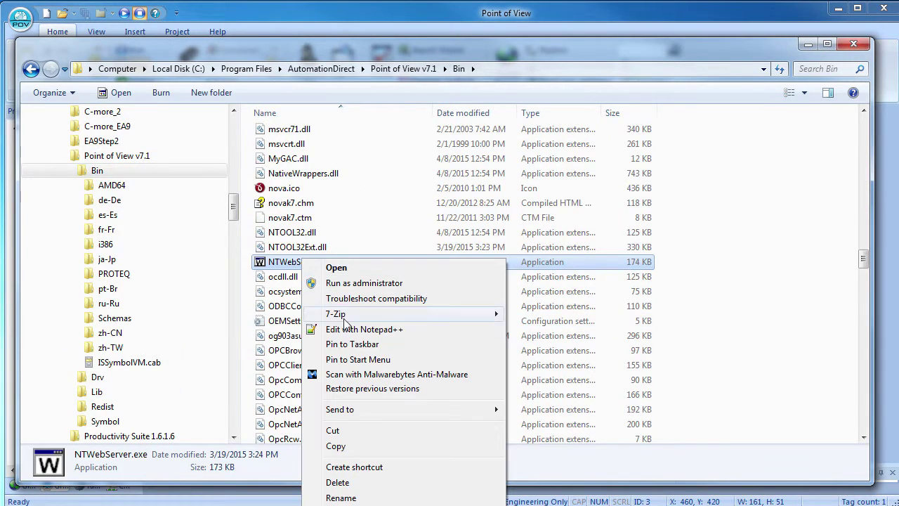
left_click(336, 446)
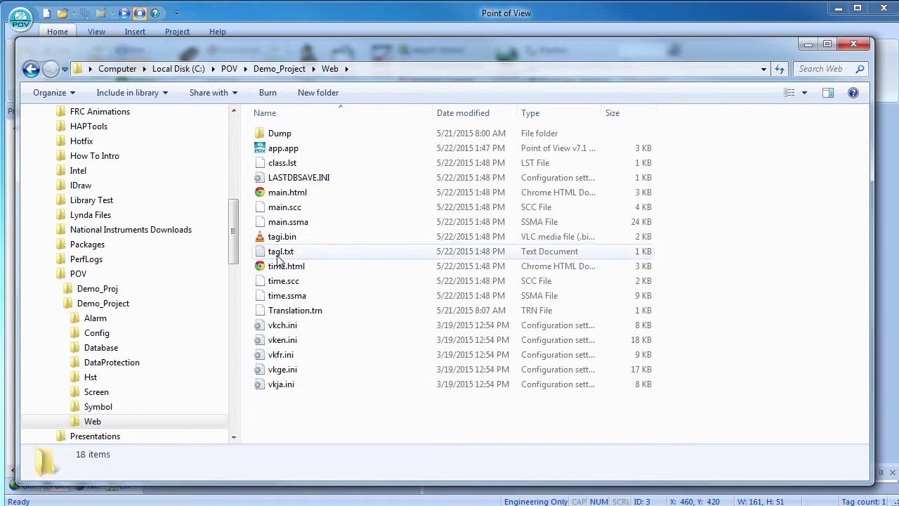
right_click(359, 257)
mouse_move(379, 440)
left_click(392, 352)
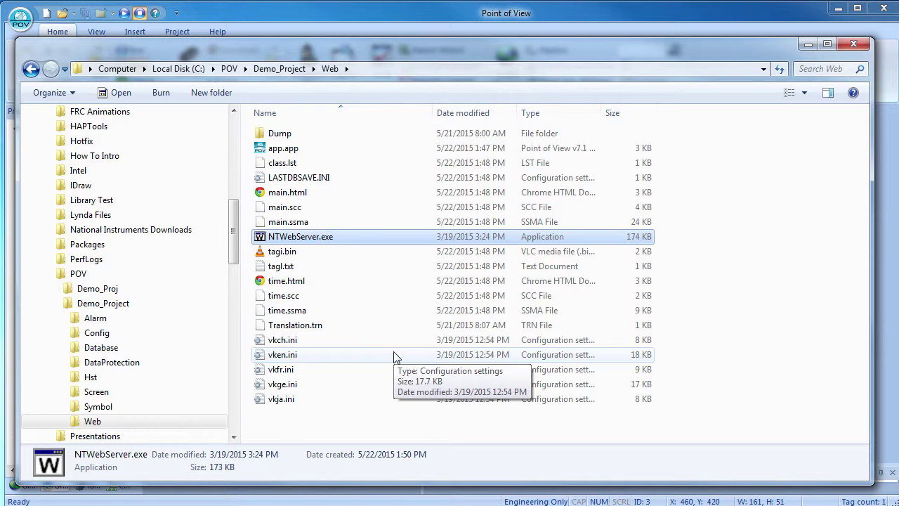
double_click(260, 240)
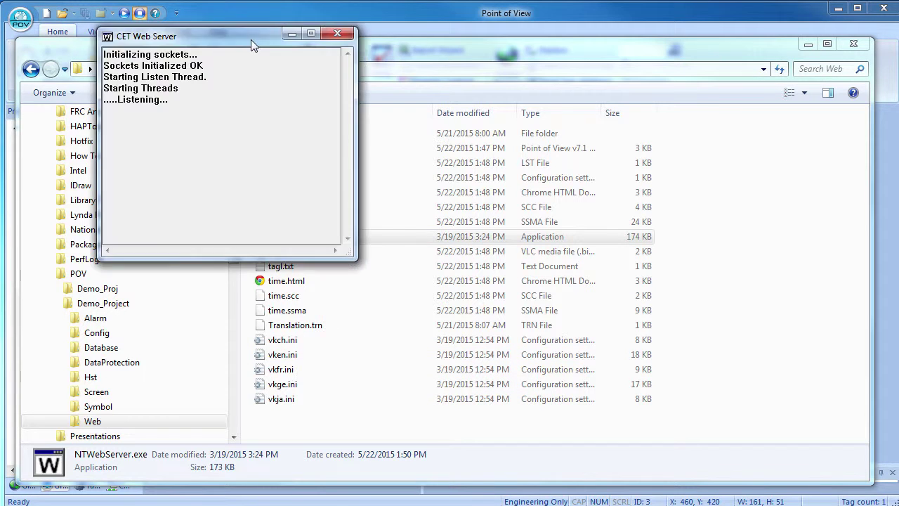
left_click_drag(251, 40, 345, 82)
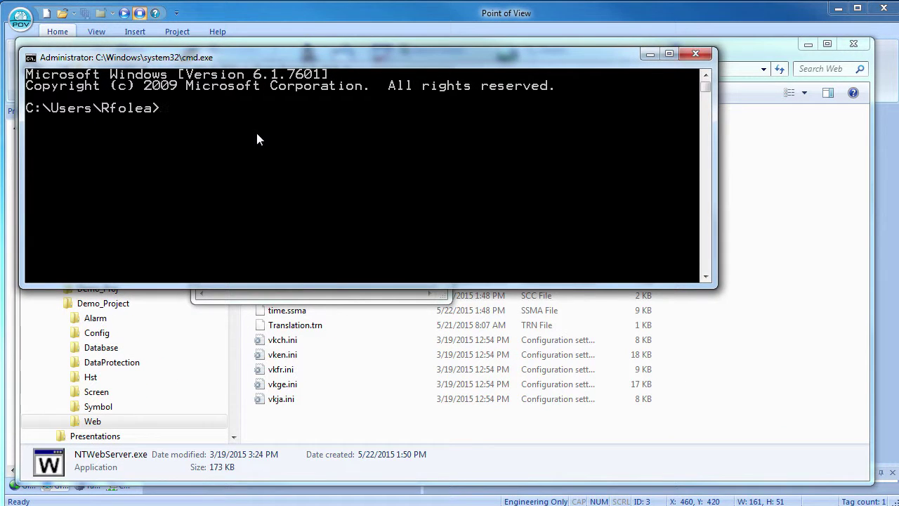
- Run netstat -a -o -b in the command prompt, interrupt it, and examine which programs listen on which ports
type("netstat -a -o -b")
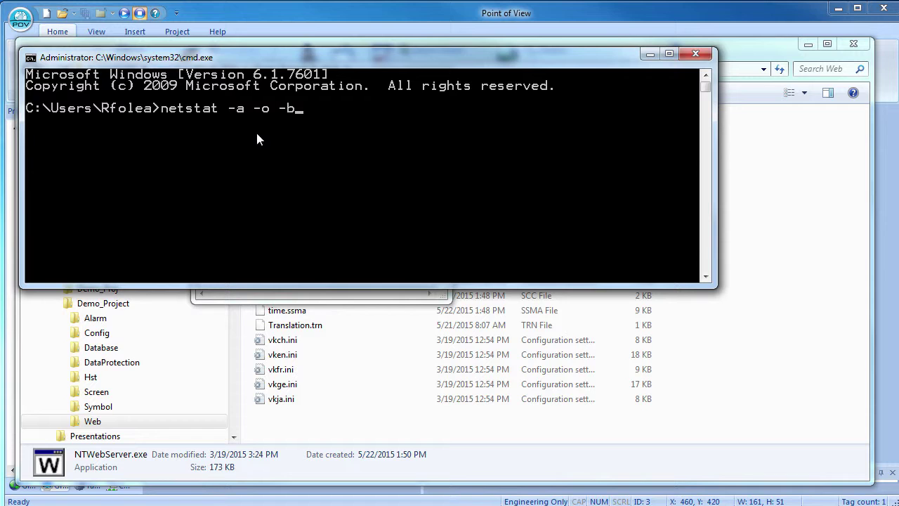
key("Return")
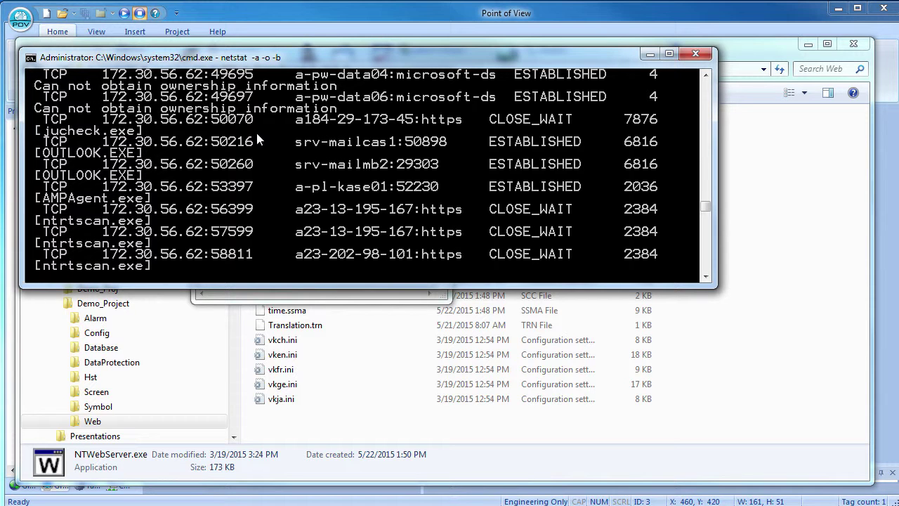
key("ctrl+c")
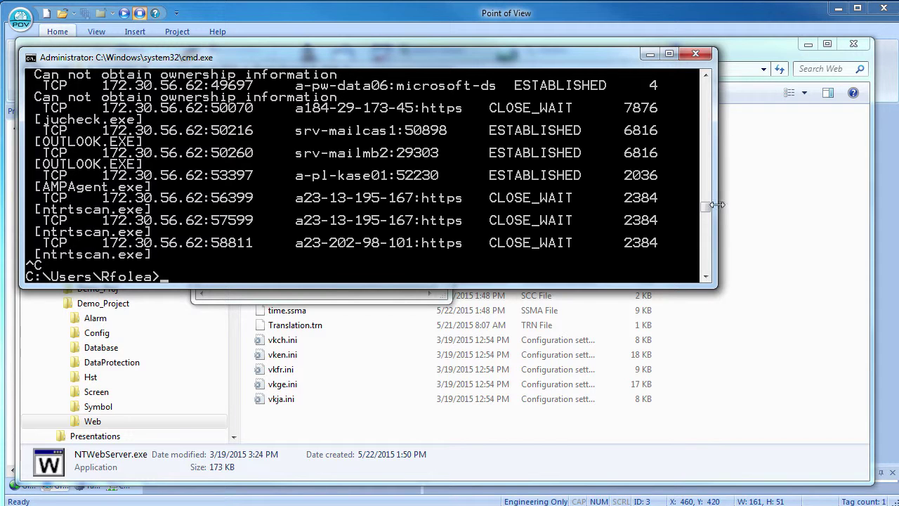
left_click_drag(706, 205, 705, 83)
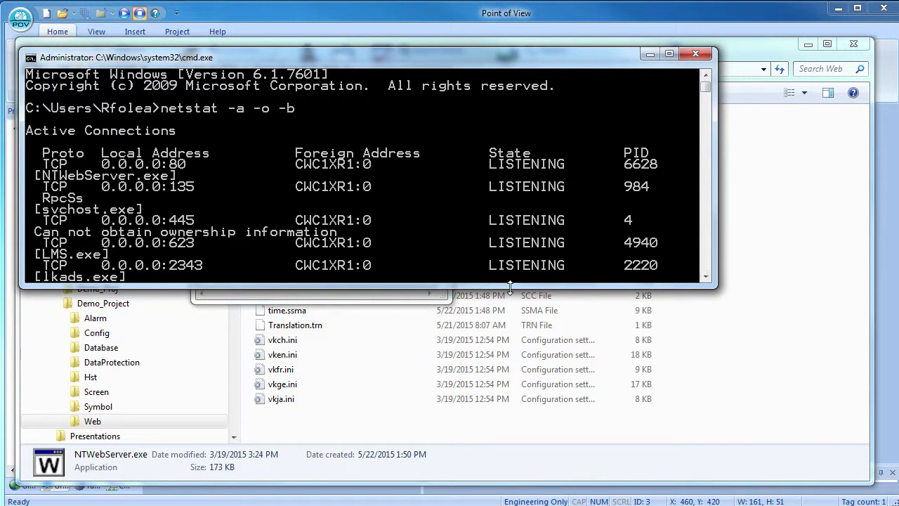
left_click_drag(510, 285, 504, 466)
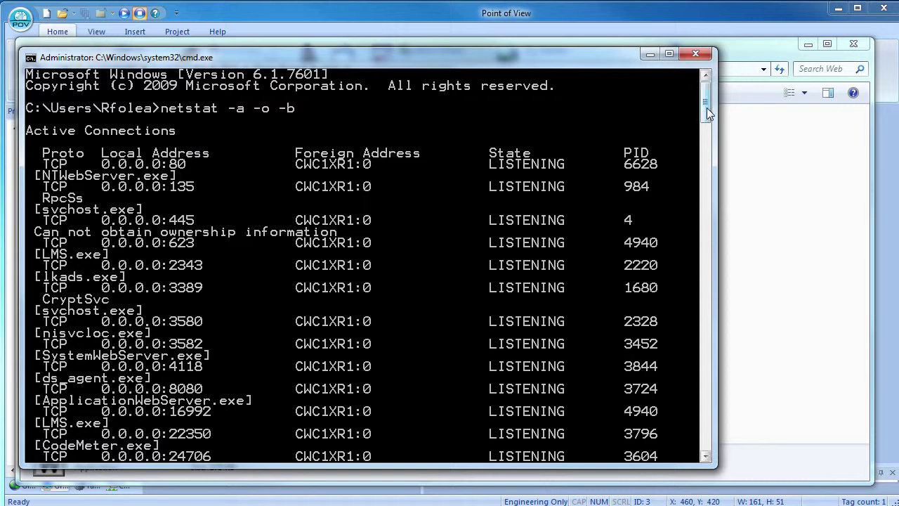
left_click_drag(706, 108, 702, 186)
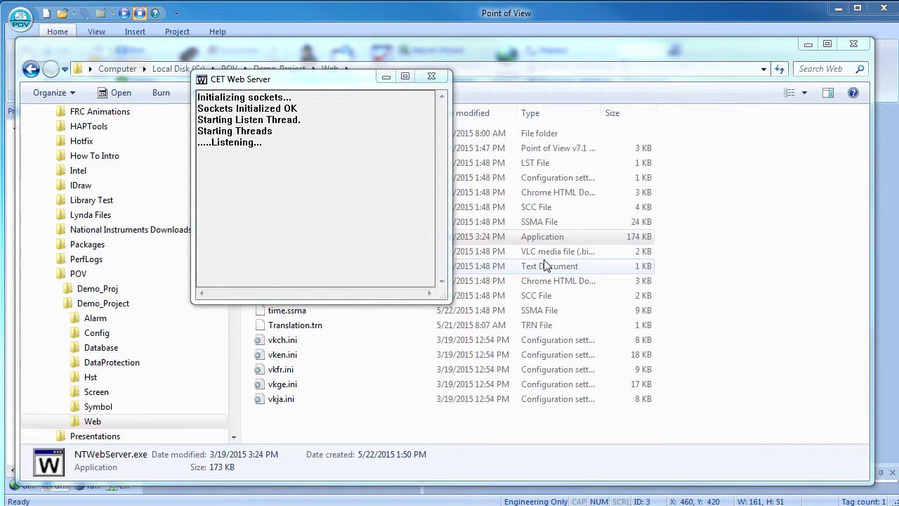
- Close the file explorer window, return to Point of View and run the project locally
left_click(855, 44)
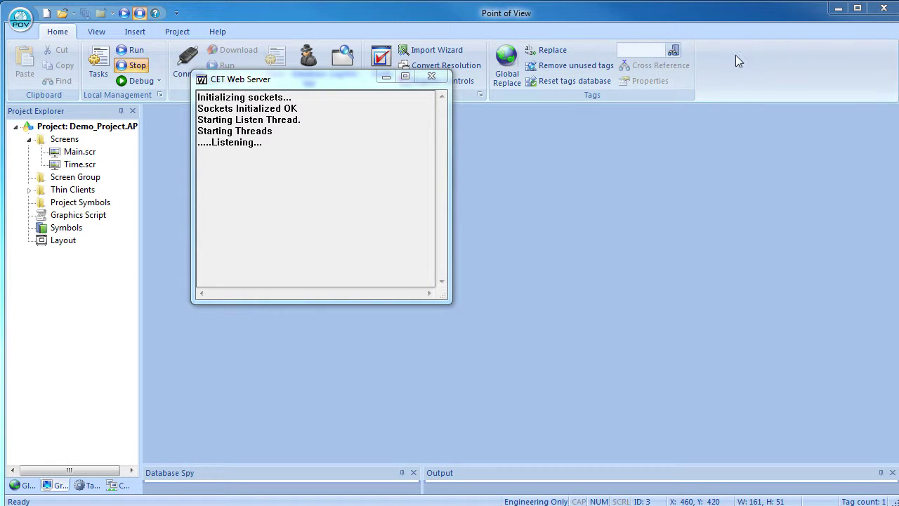
left_click(627, 18)
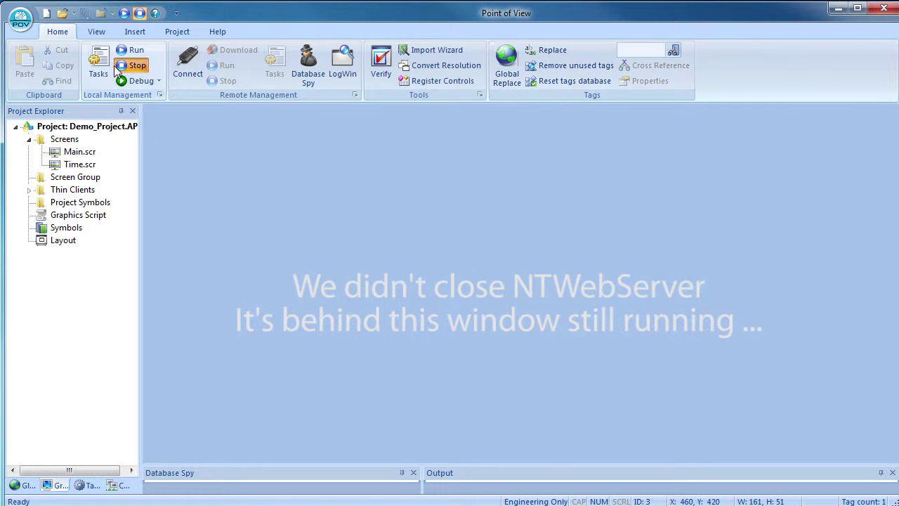
left_click(124, 13)
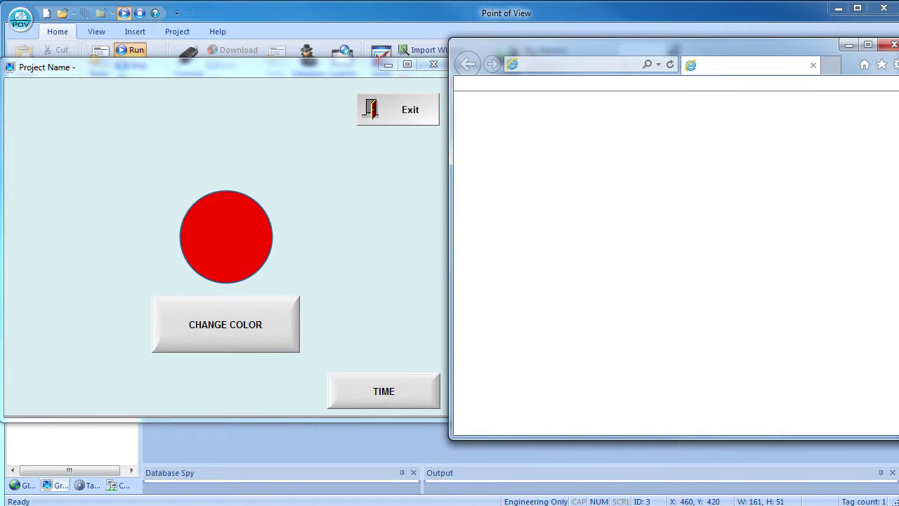
- Open 127.0.0.1/Main.html in Internet Explorer
left_click(591, 66)
type("1")
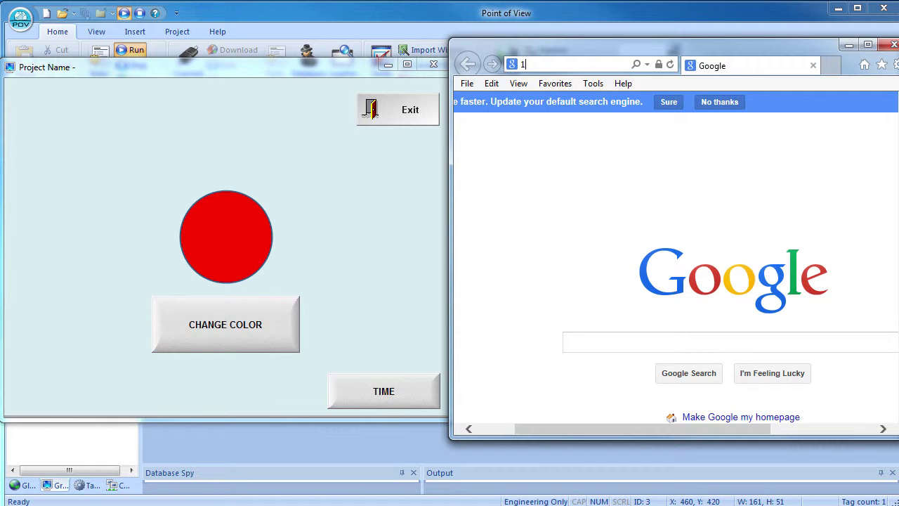
type("27.0.0.")
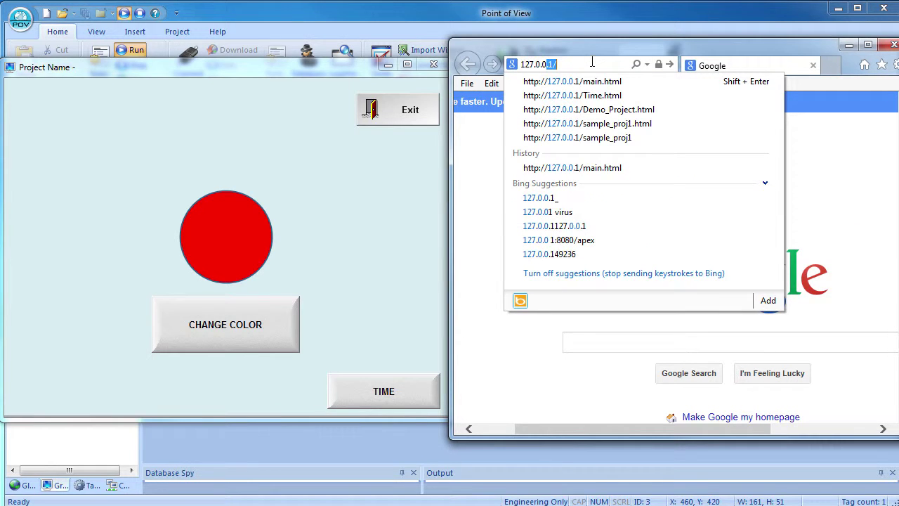
type("1/Main")
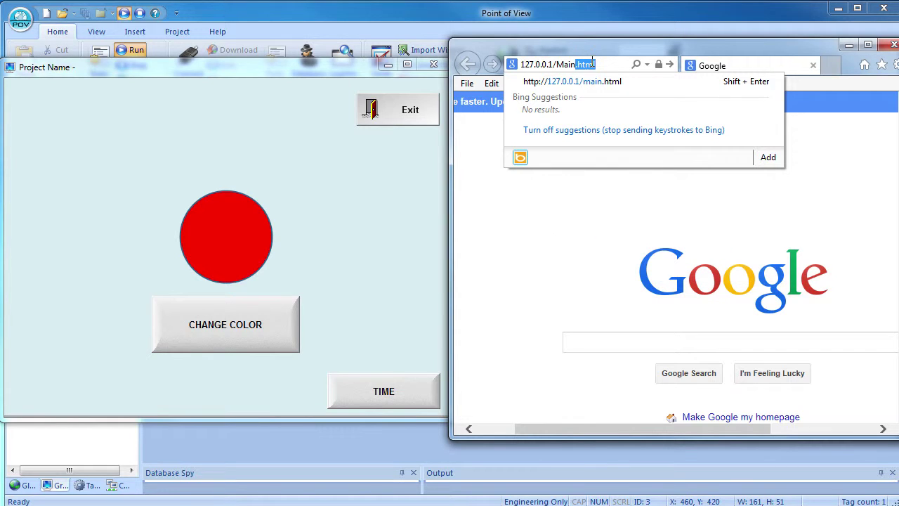
key("Return")
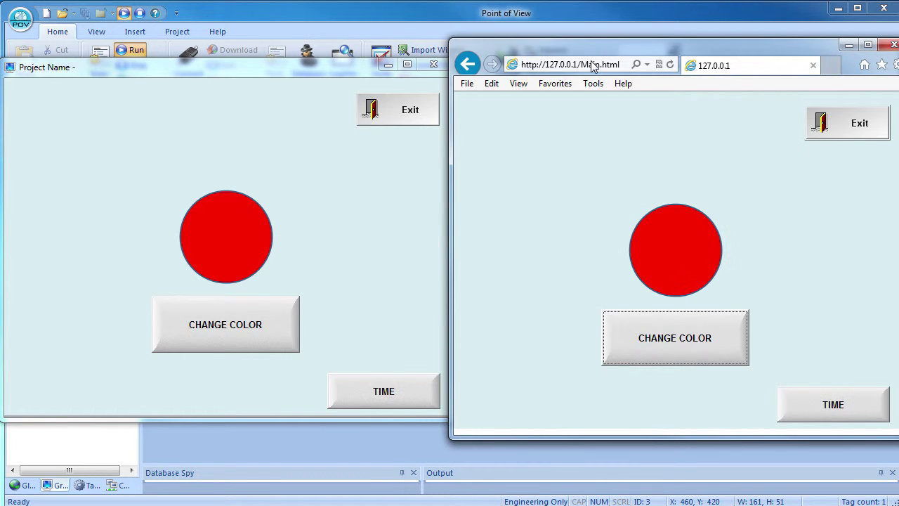
- Test the browser client by toggling the circle's color twice, using its TIME screen navigation, and exiting the client
left_click(666, 350)
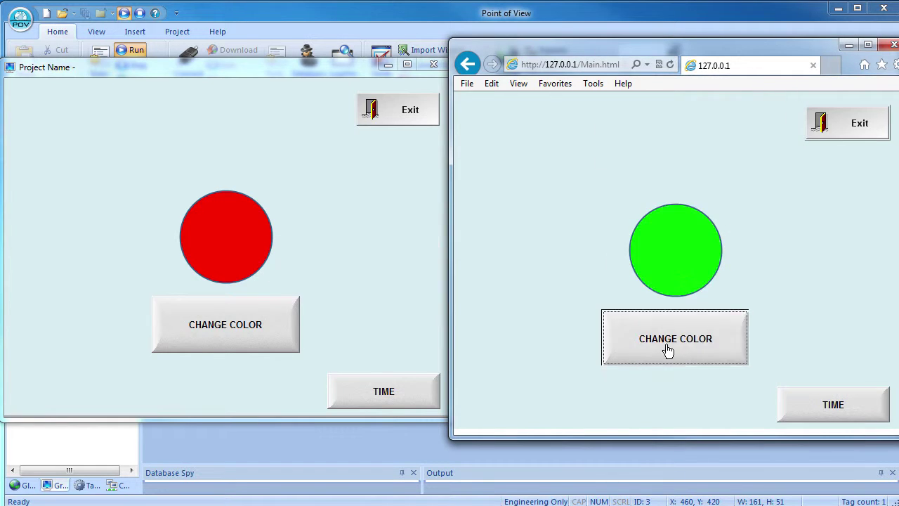
left_click(667, 350)
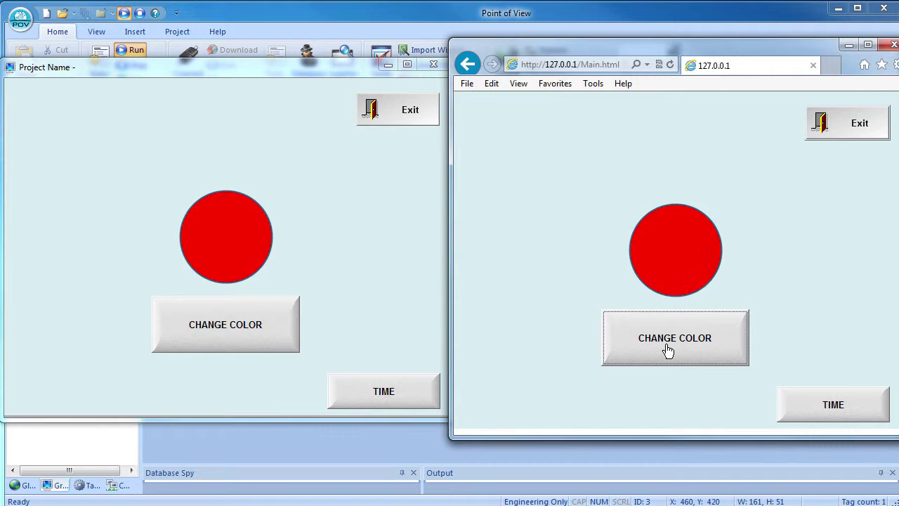
left_click(836, 407)
left_click(839, 413)
left_click(852, 125)
- Toggle the circle's color twice in the local project window to check that it still runs
left_click(376, 316)
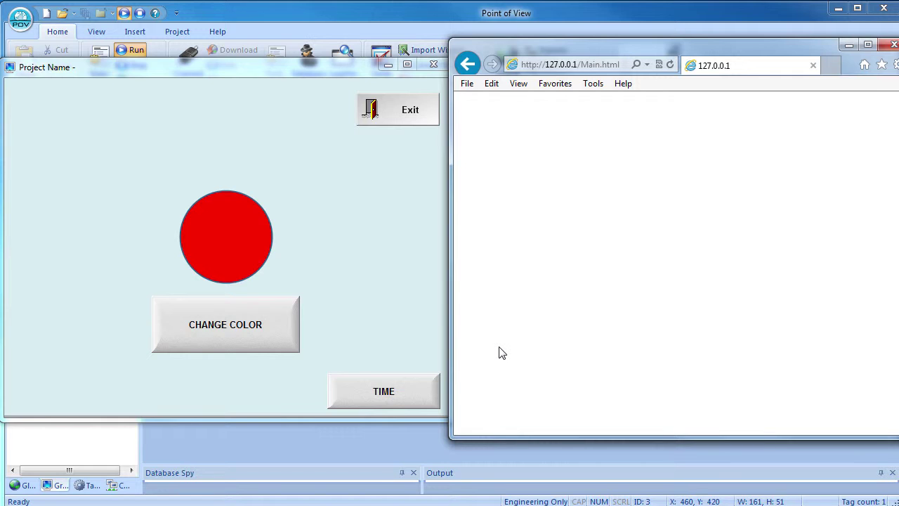
left_click(227, 327)
left_click(227, 327)
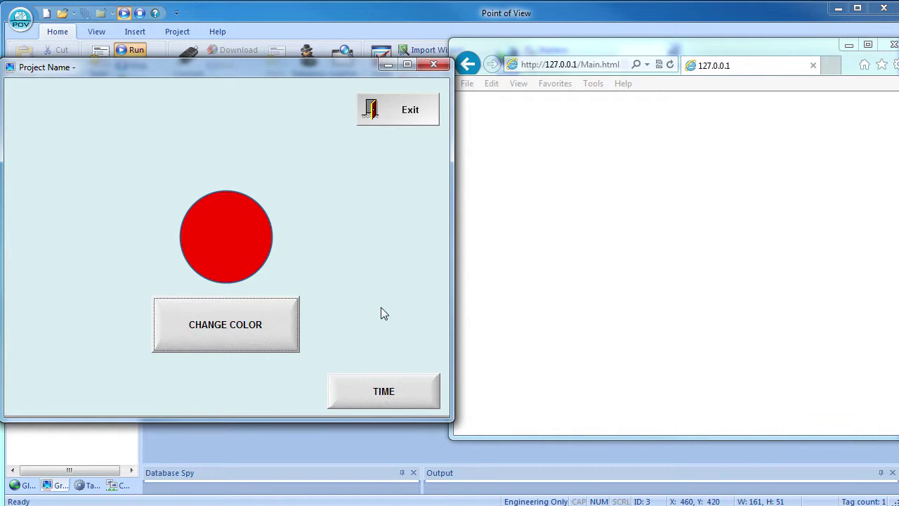